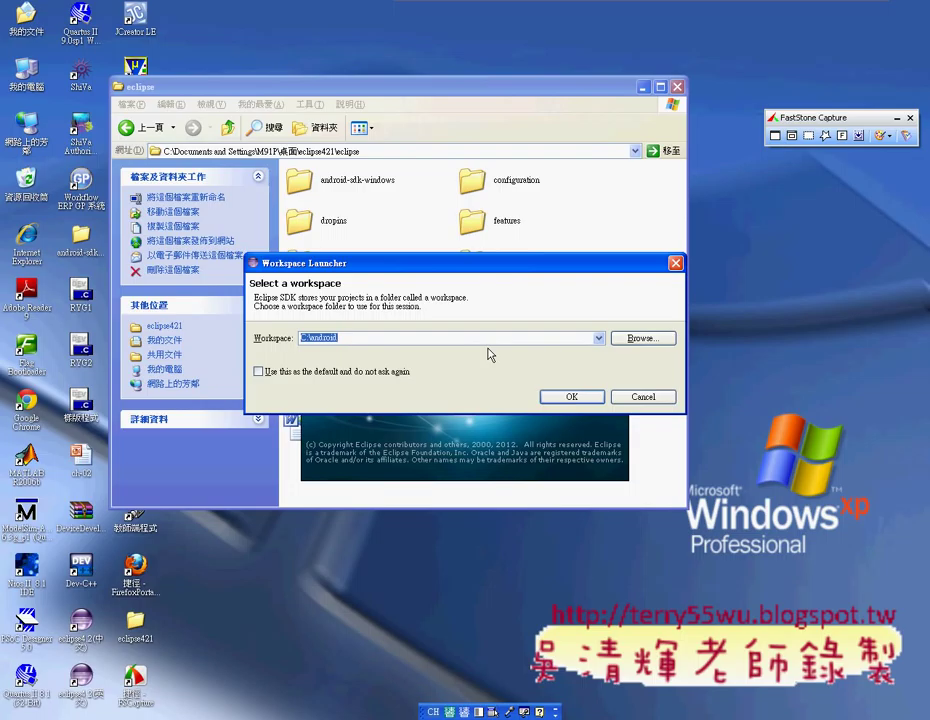
Start the session with C:\android as the workspace.
{"action": "left_click", "coordinate": [585, 396]}
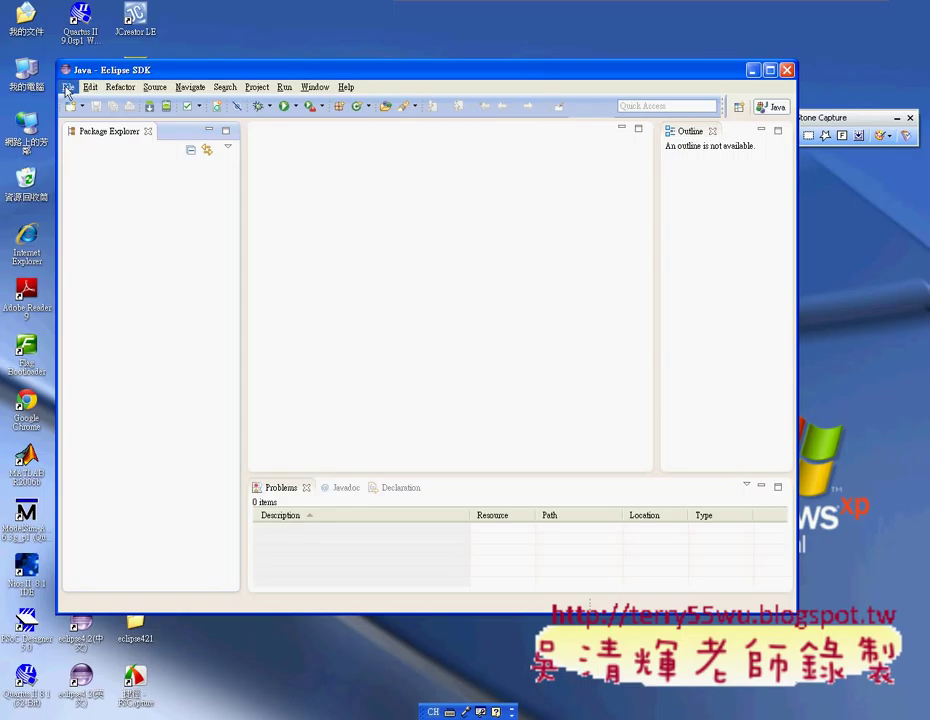
Check the Android wizards available for new items, highlighting Android Application Project, and close the wizard without creating a project.
{"action": "left_click", "coordinate": [67, 88]}
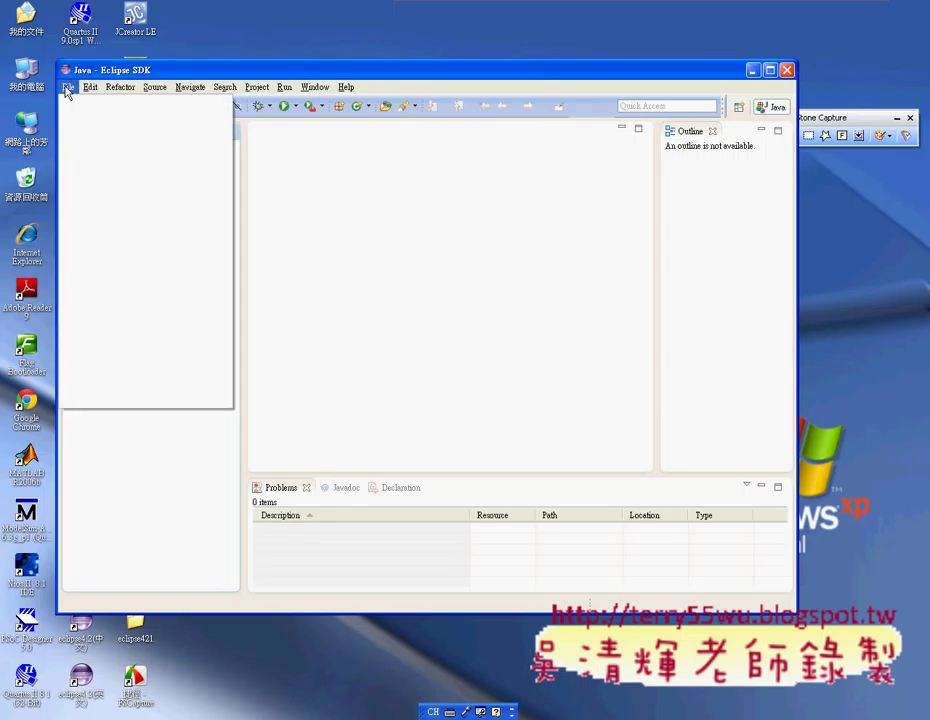
{"action": "mouse_move", "coordinate": [70, 106]}
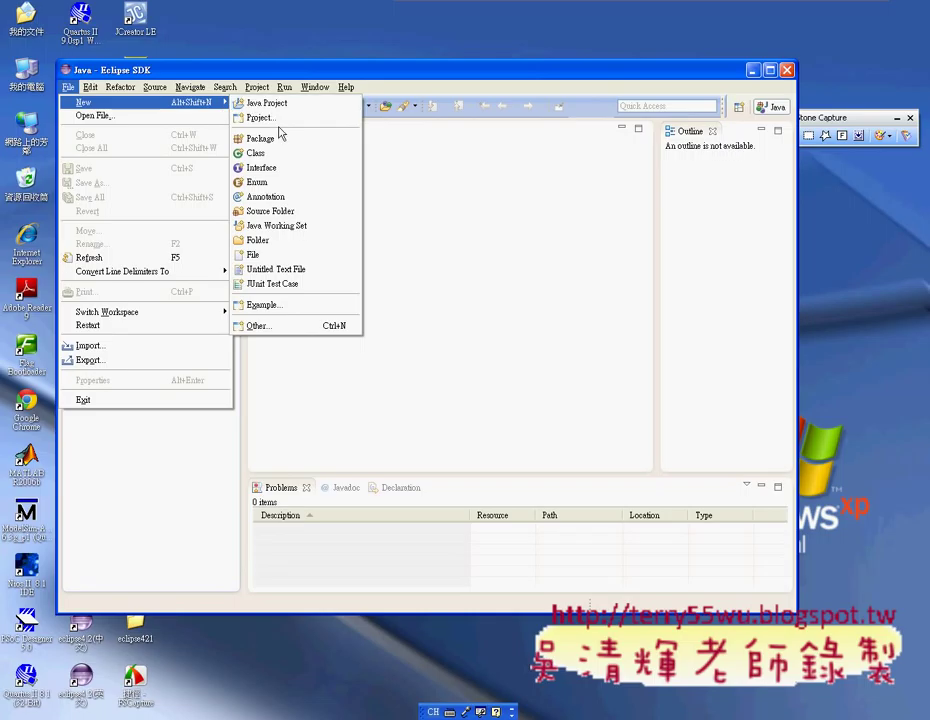
{"action": "left_click", "coordinate": [290, 326]}
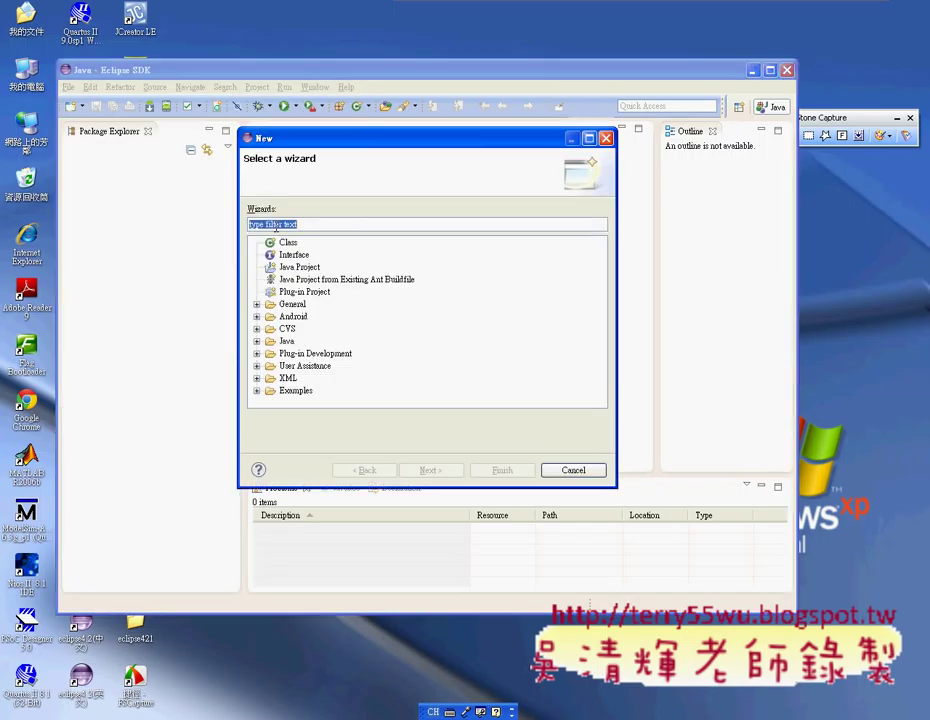
{"action": "left_click", "coordinate": [275, 319]}
{"action": "left_click", "coordinate": [257, 317]}
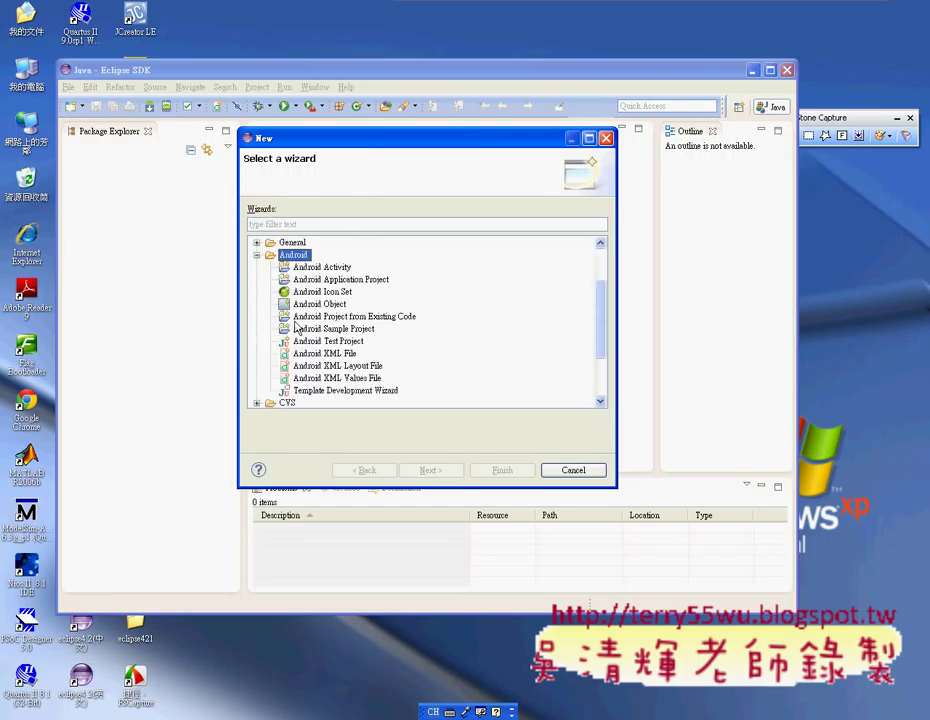
{"action": "key", "text": "Down"}
{"action": "key", "text": "Down"}
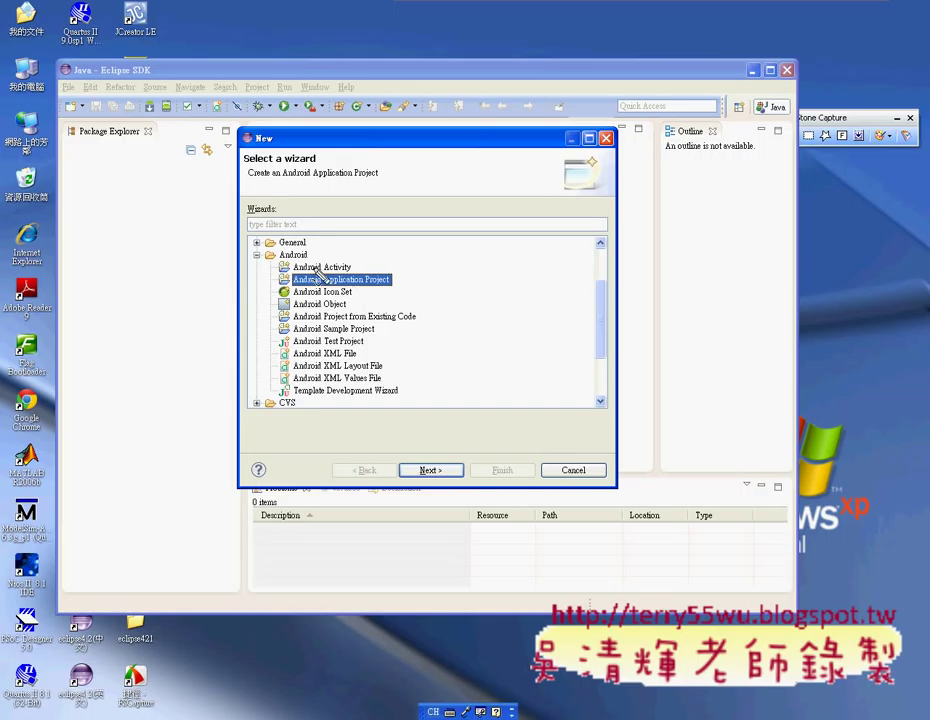
{"action": "mouse_move", "coordinate": [396, 296]}
{"action": "left_mouse_down"}
{"action": "mouse_move", "coordinate": [276, 281]}
{"action": "mouse_move", "coordinate": [385, 280]}
{"action": "mouse_move", "coordinate": [392, 292]}
{"action": "left_mouse_up"}
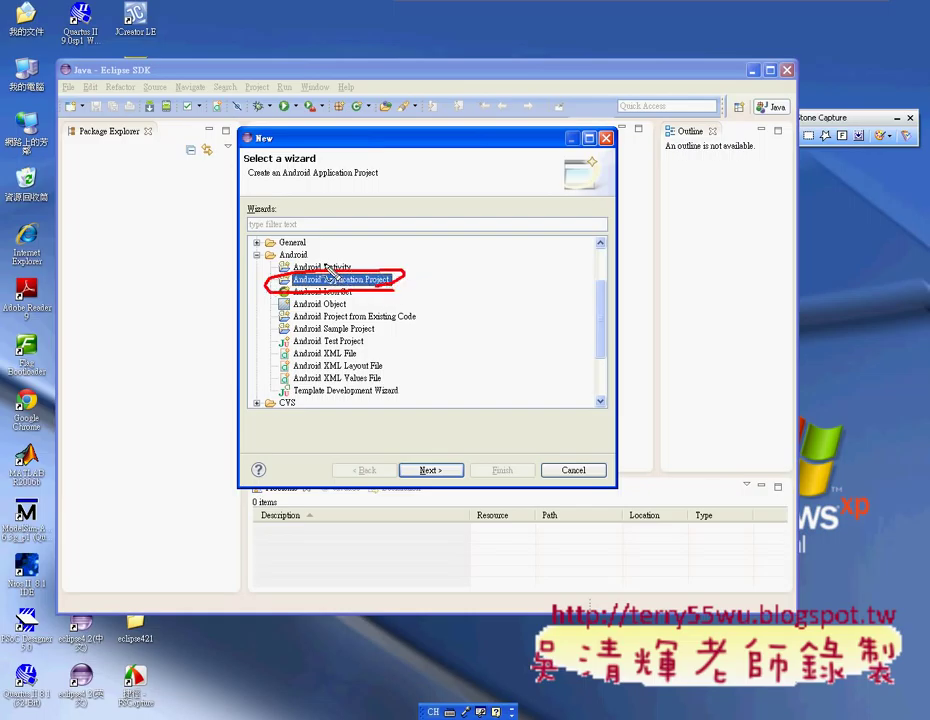
{"action": "mouse_move", "coordinate": [328, 272]}
{"action": "left_mouse_down"}
{"action": "mouse_move", "coordinate": [255, 255]}
{"action": "mouse_move", "coordinate": [332, 258]}
{"action": "mouse_move", "coordinate": [258, 262]}
{"action": "mouse_move", "coordinate": [300, 265]}
{"action": "left_mouse_up"}
{"action": "key", "text": "Escape"}
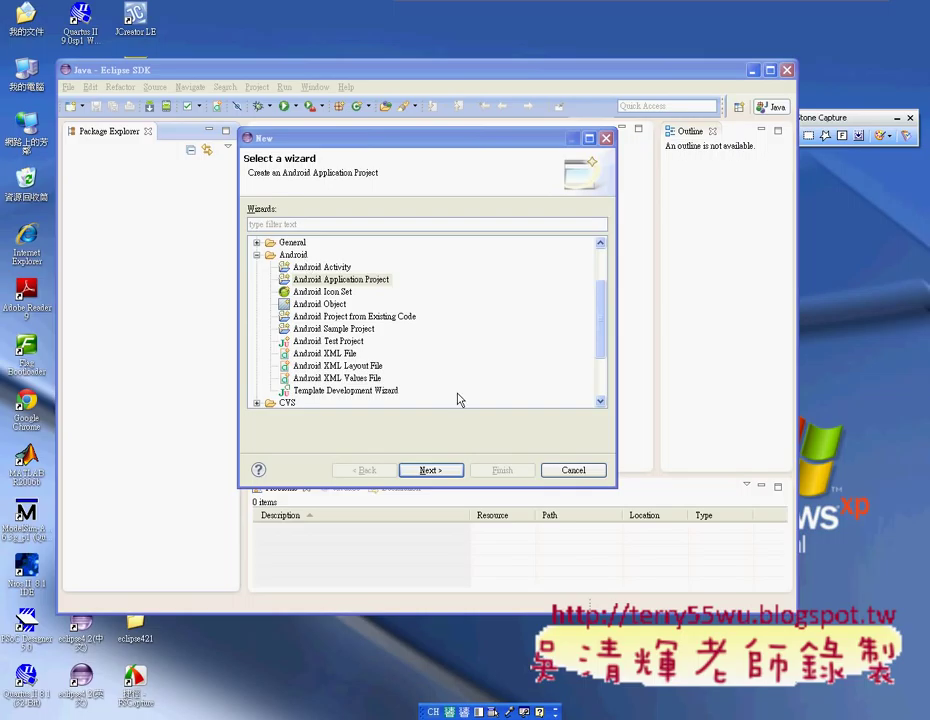
{"action": "left_click", "coordinate": [565, 470]}
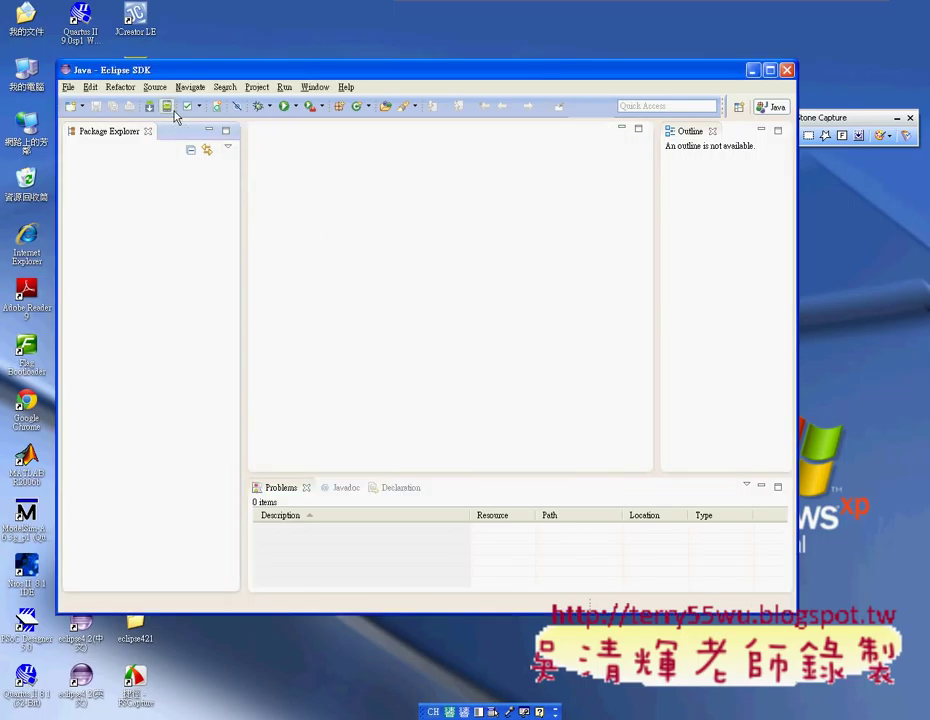
View the existing devices in the Android Virtual Device Manager and close it.
{"action": "left_click", "coordinate": [175, 116]}
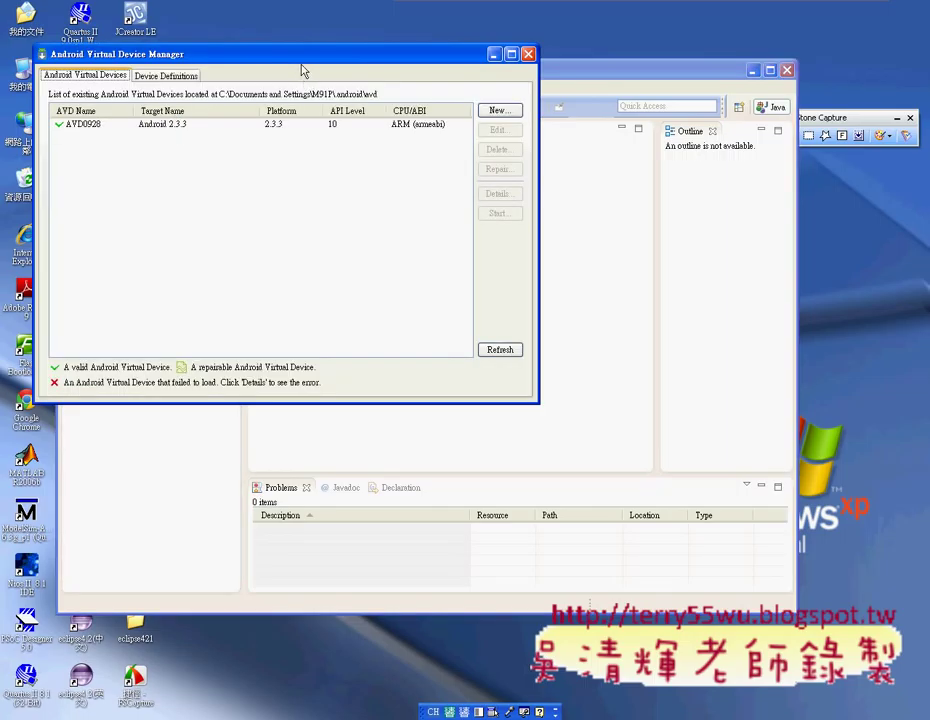
{"action": "left_click_drag", "start_coordinate": [301, 71], "coordinate": [448, 132]}
{"action": "left_click", "coordinate": [668, 113]}
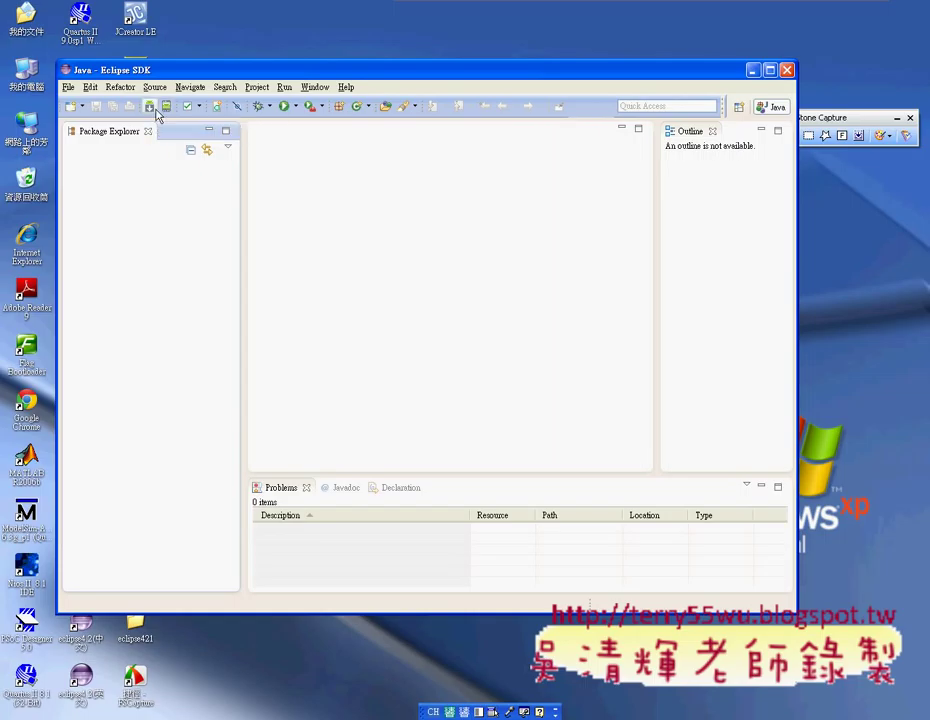
Open the Android page of the Preferences and review the SDK Location setting.
{"action": "left_click", "coordinate": [312, 88]}
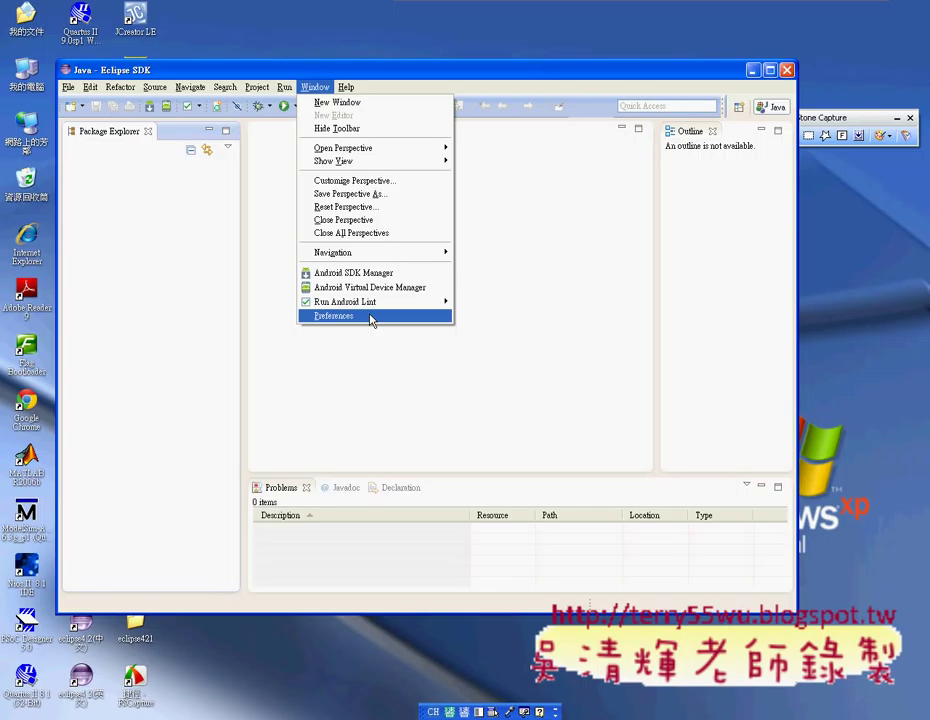
{"action": "left_click", "coordinate": [371, 317]}
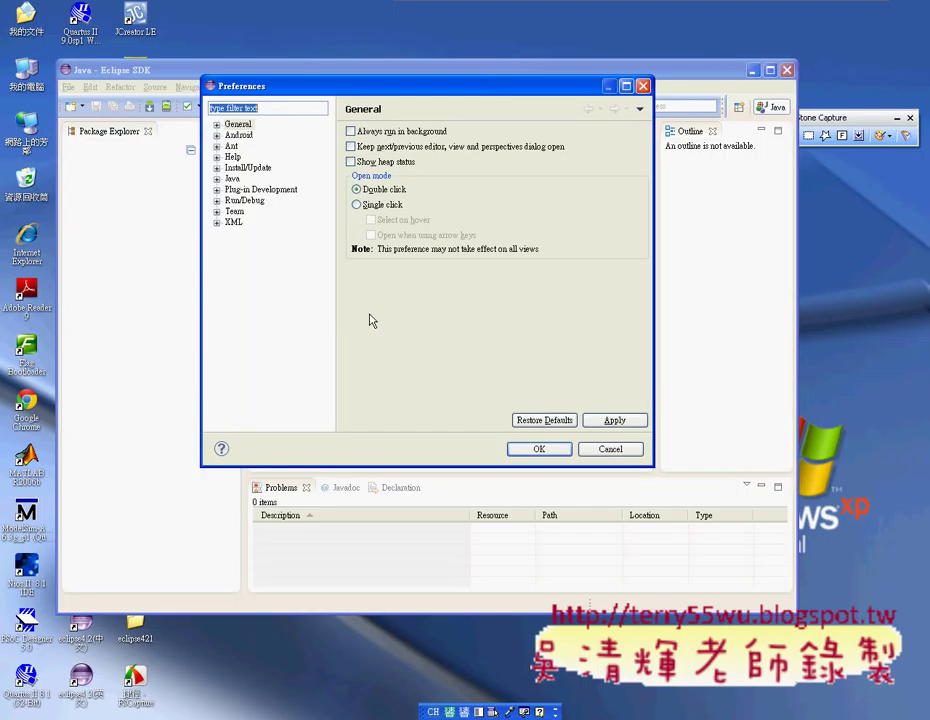
{"action": "left_click", "coordinate": [240, 135]}
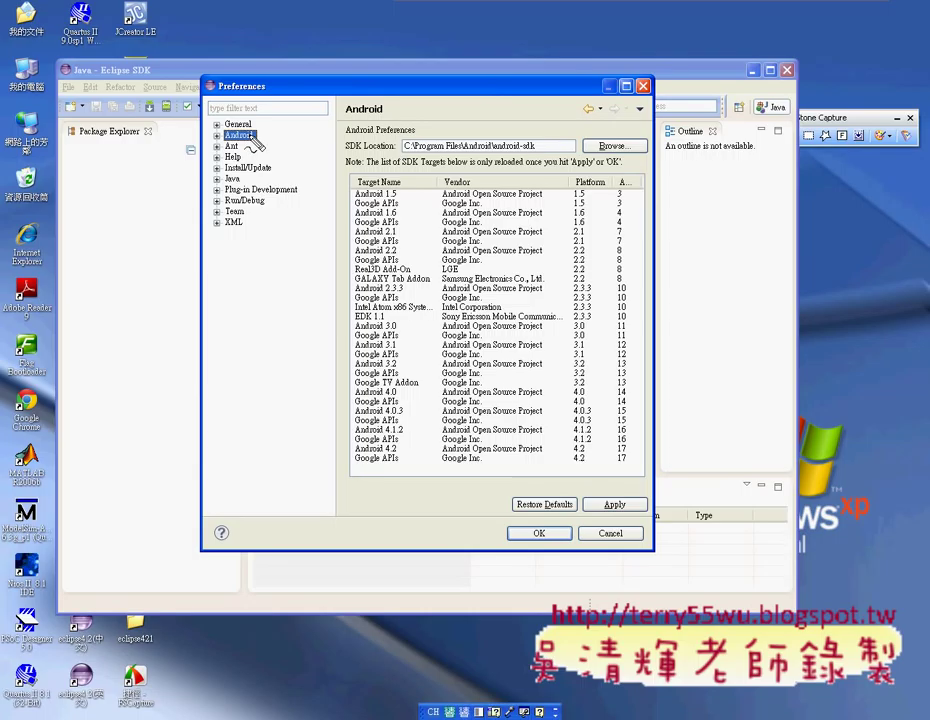
{"action": "mouse_move", "coordinate": [240, 147]}
{"action": "left_mouse_down"}
{"action": "mouse_move", "coordinate": [257, 146]}
{"action": "mouse_move", "coordinate": [208, 133]}
{"action": "mouse_move", "coordinate": [255, 145]}
{"action": "left_mouse_up"}
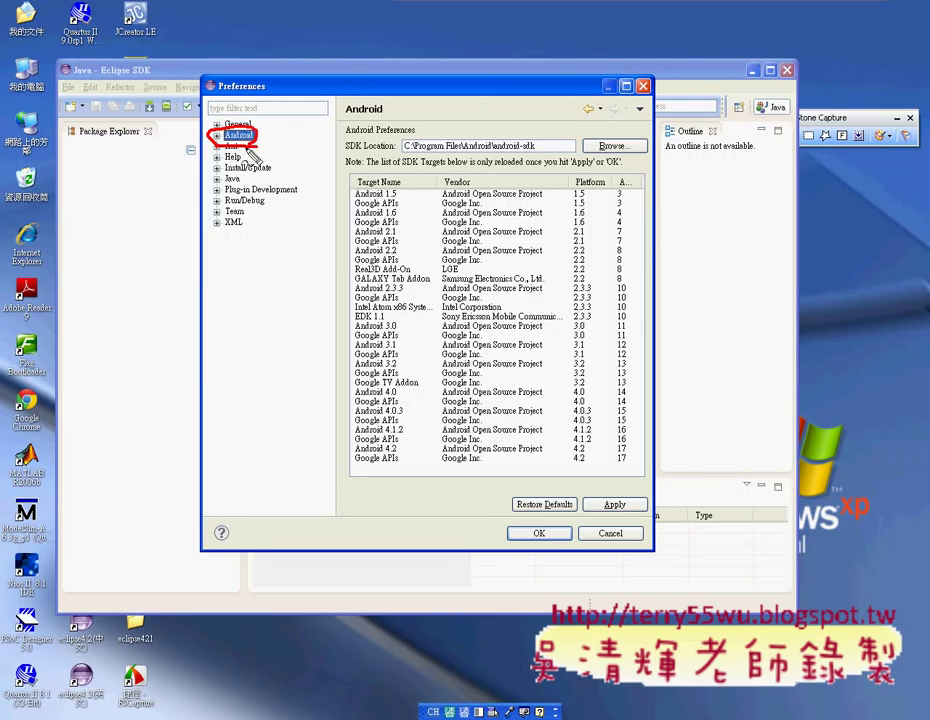
{"action": "mouse_move", "coordinate": [530, 155]}
{"action": "left_mouse_down"}
{"action": "mouse_move", "coordinate": [420, 152]}
{"action": "mouse_move", "coordinate": [530, 140]}
{"action": "mouse_move", "coordinate": [470, 148]}
{"action": "left_mouse_up"}
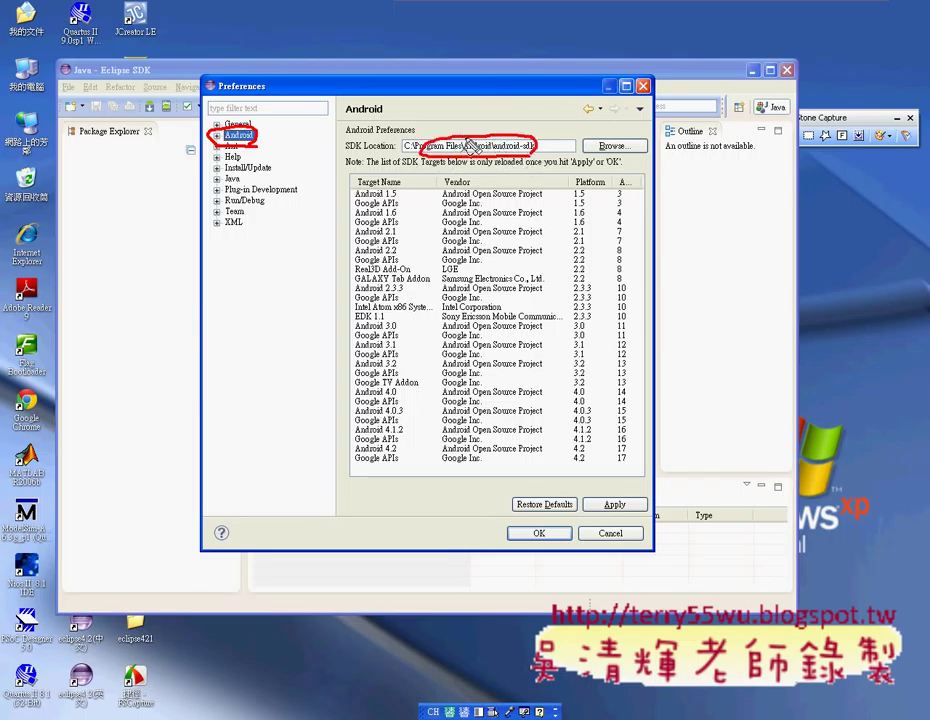
{"action": "key", "text": "Escape"}
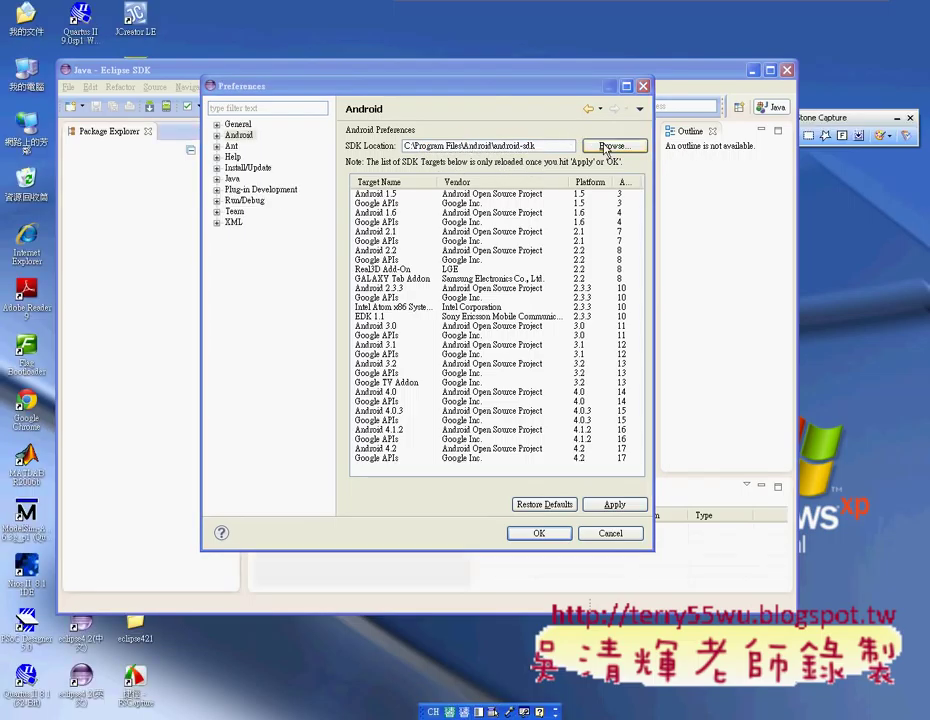
Choose the android-sdk-windows folder inside eclipse421\eclipse as the Android SDK location.
{"action": "left_click", "coordinate": [605, 147]}
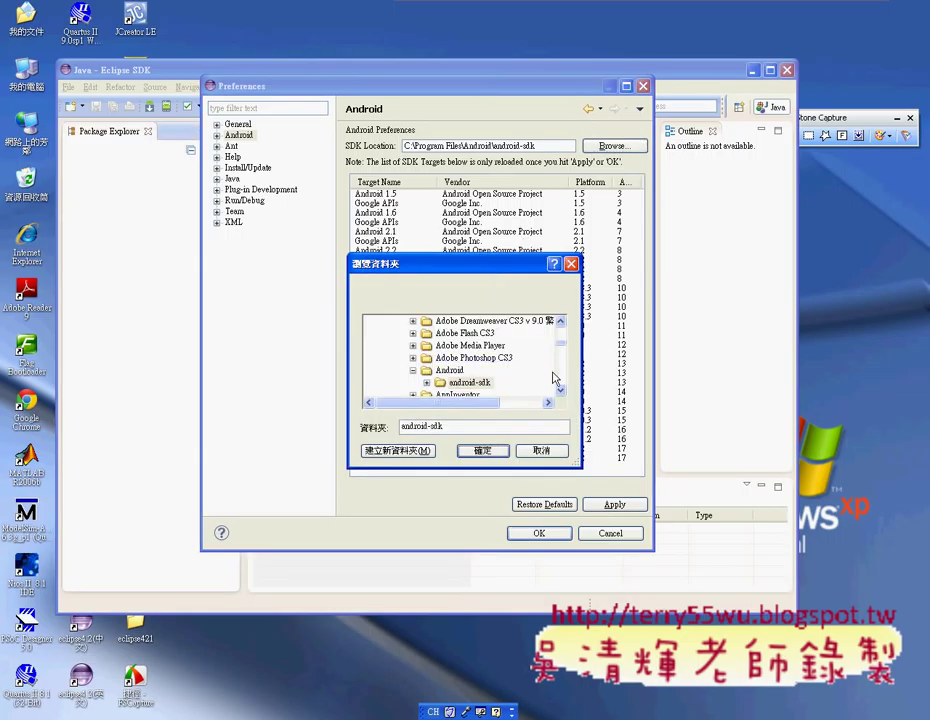
{"action": "scroll", "coordinate": [558, 365], "scroll_direction": "down", "scroll_amount": 2}
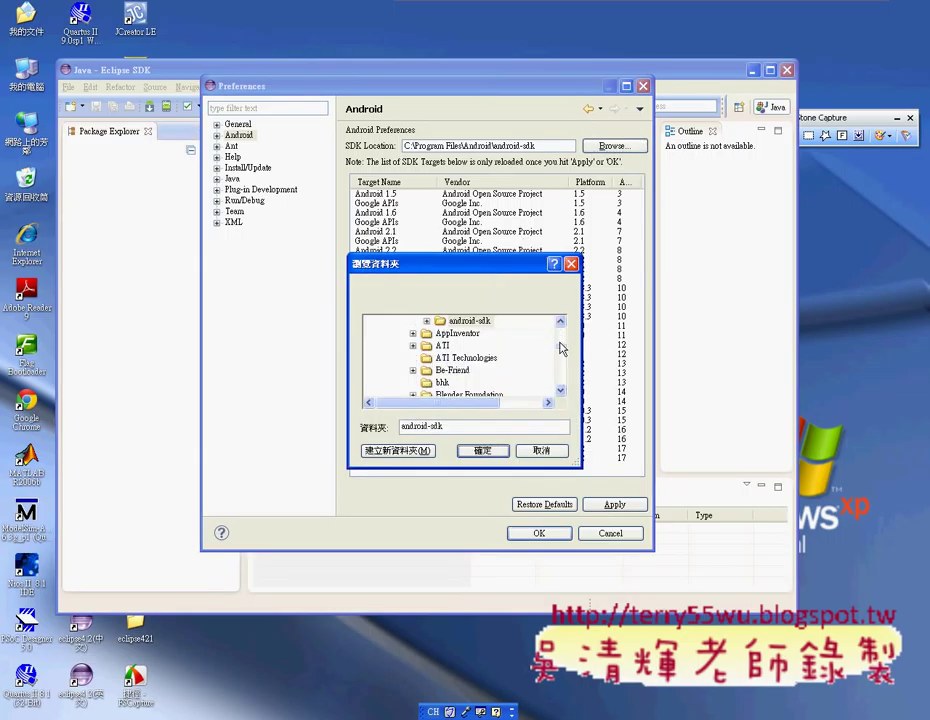
{"action": "scroll", "coordinate": [561, 348], "scroll_direction": "up", "scroll_amount": 10}
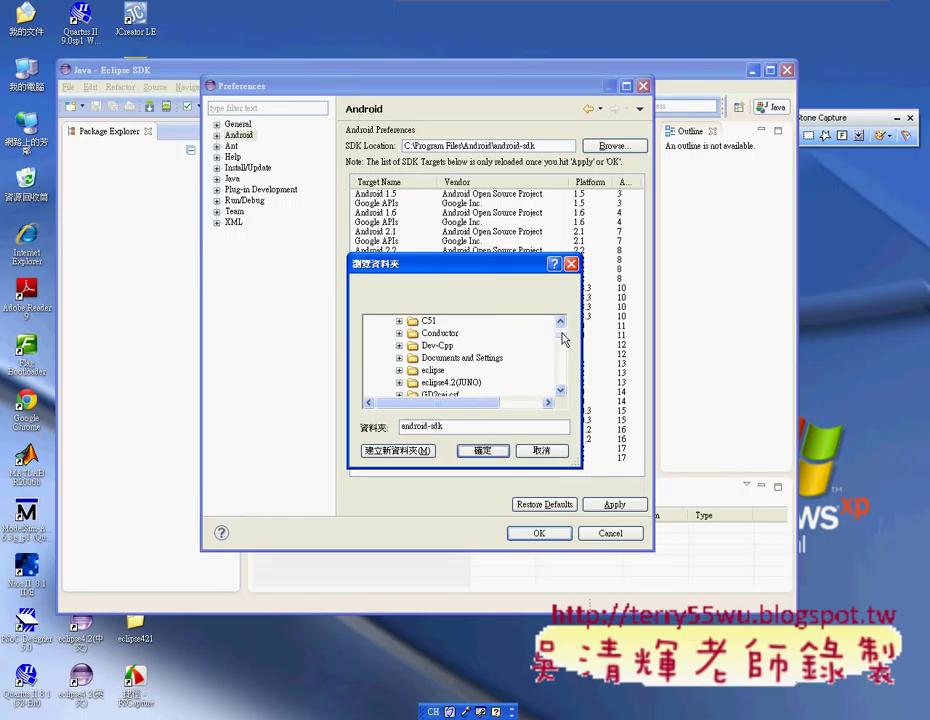
{"action": "scroll", "coordinate": [561, 335], "scroll_direction": "up", "scroll_amount": 5}
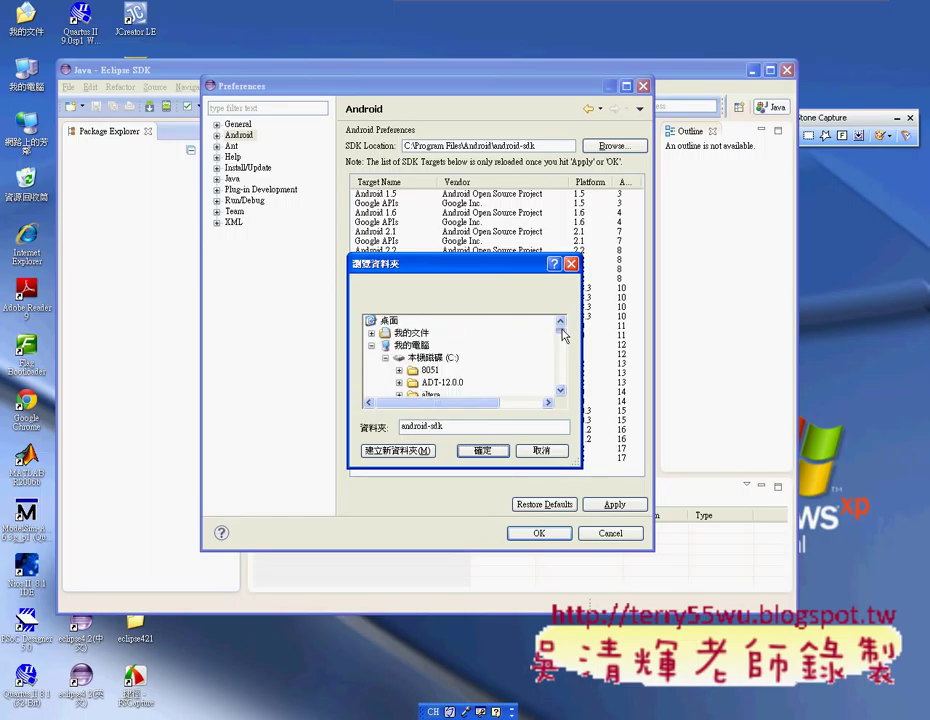
{"action": "left_click", "coordinate": [385, 357]}
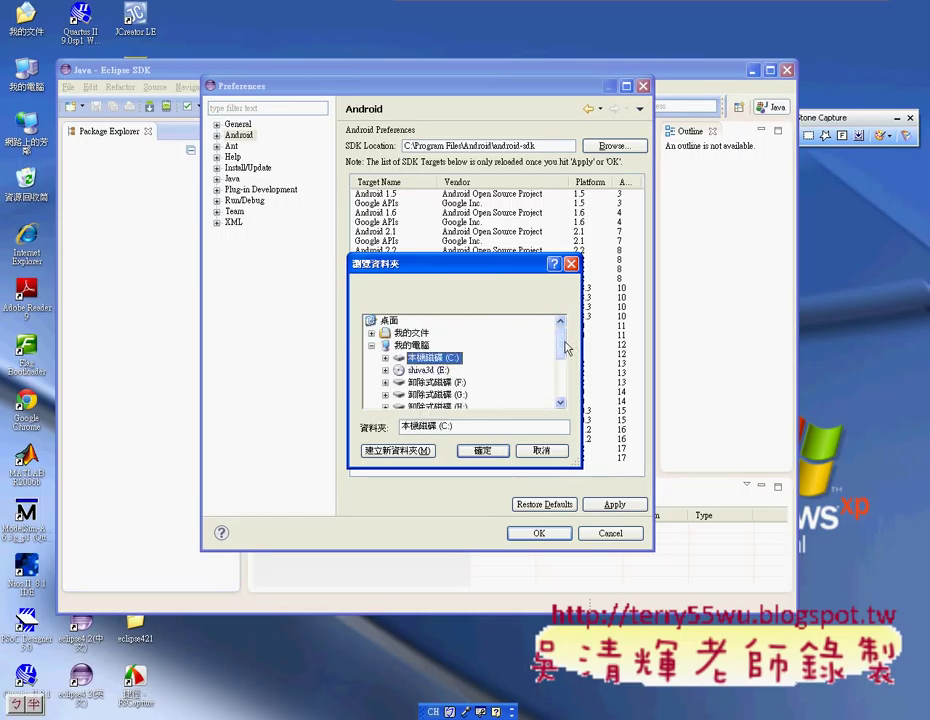
{"action": "scroll", "coordinate": [566, 348], "scroll_direction": "down", "scroll_amount": 5}
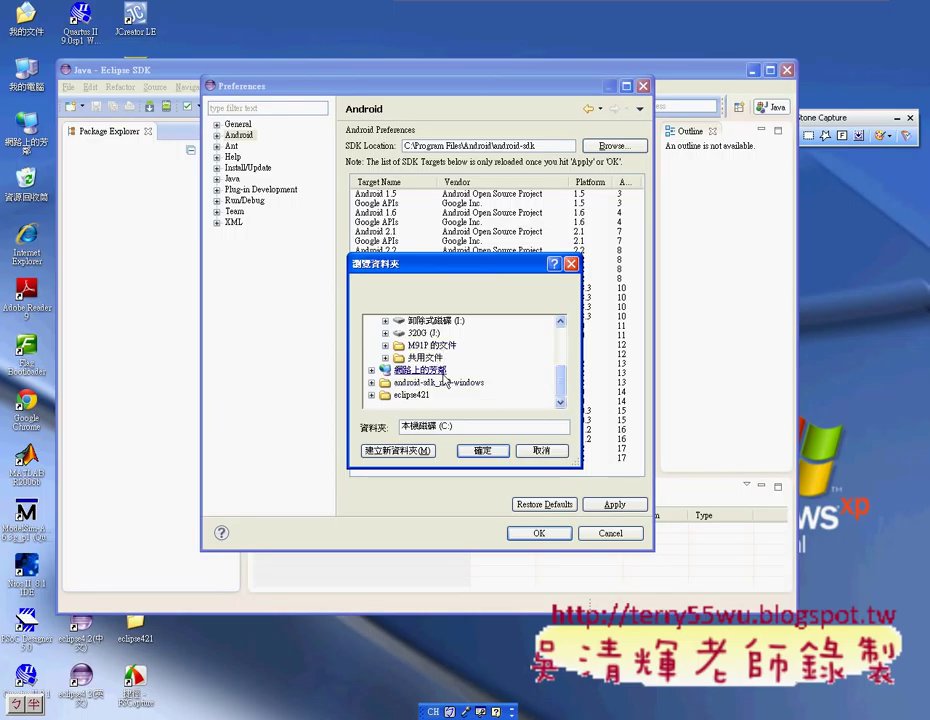
{"action": "left_click", "coordinate": [418, 395]}
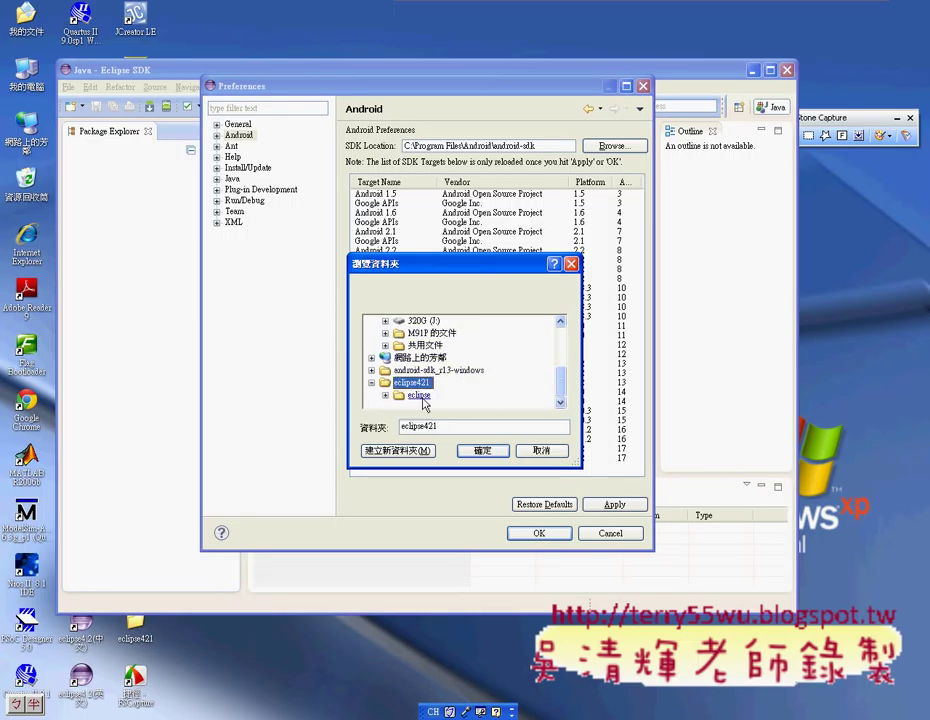
{"action": "double_click", "coordinate": [420, 395]}
{"action": "double_click", "coordinate": [462, 334]}
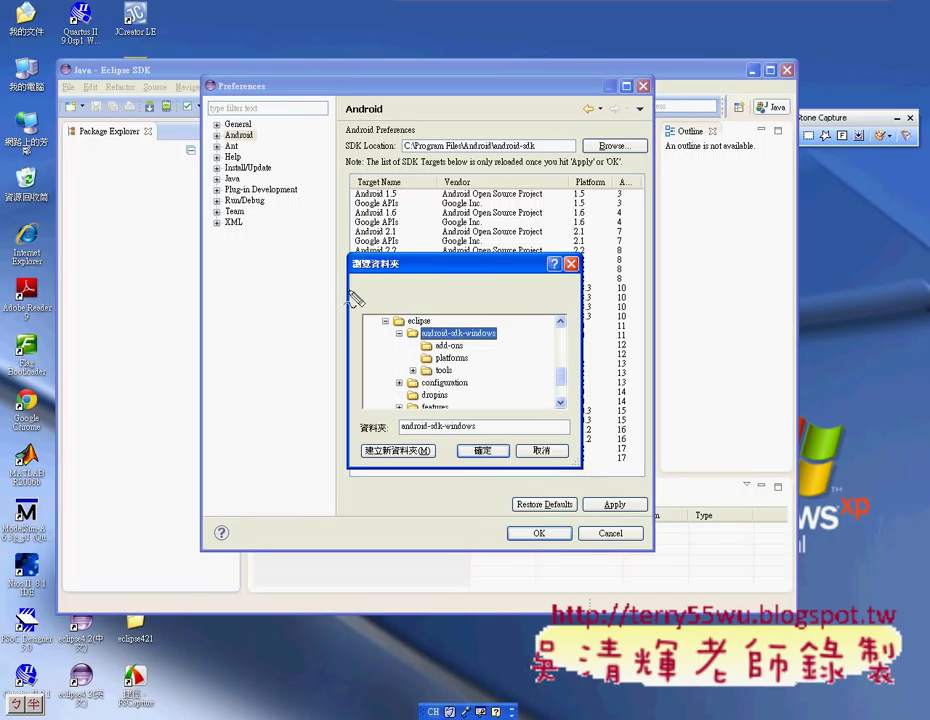
{"action": "mouse_move", "coordinate": [494, 350]}
{"action": "left_mouse_down"}
{"action": "mouse_move", "coordinate": [415, 352]}
{"action": "mouse_move", "coordinate": [405, 330]}
{"action": "mouse_move", "coordinate": [508, 343]}
{"action": "left_mouse_up"}
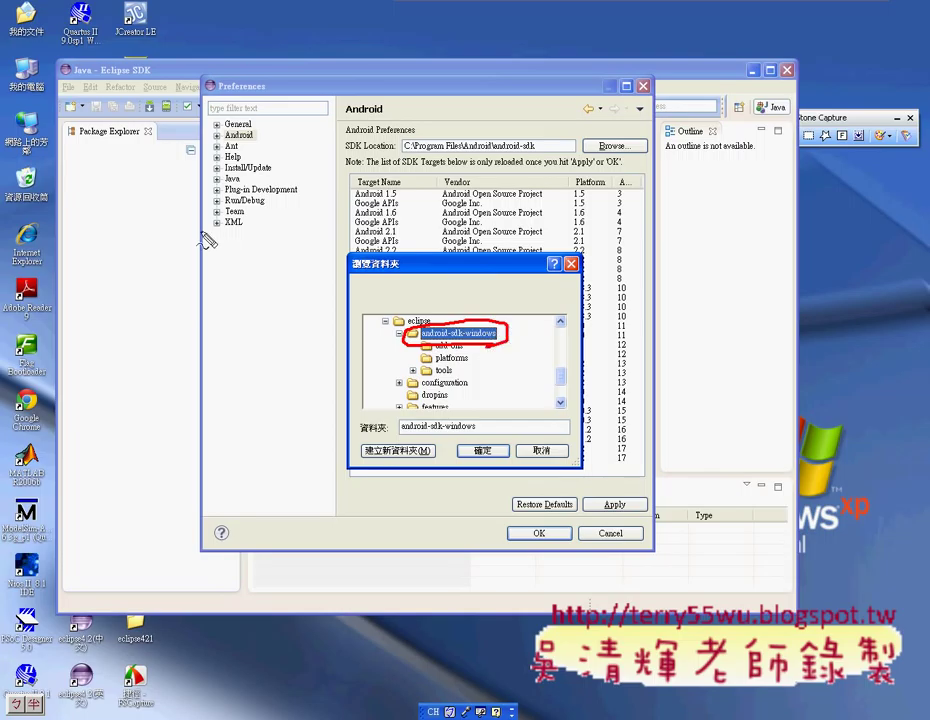
{"action": "key", "text": "Escape"}
{"action": "left_click", "coordinate": [465, 333]}
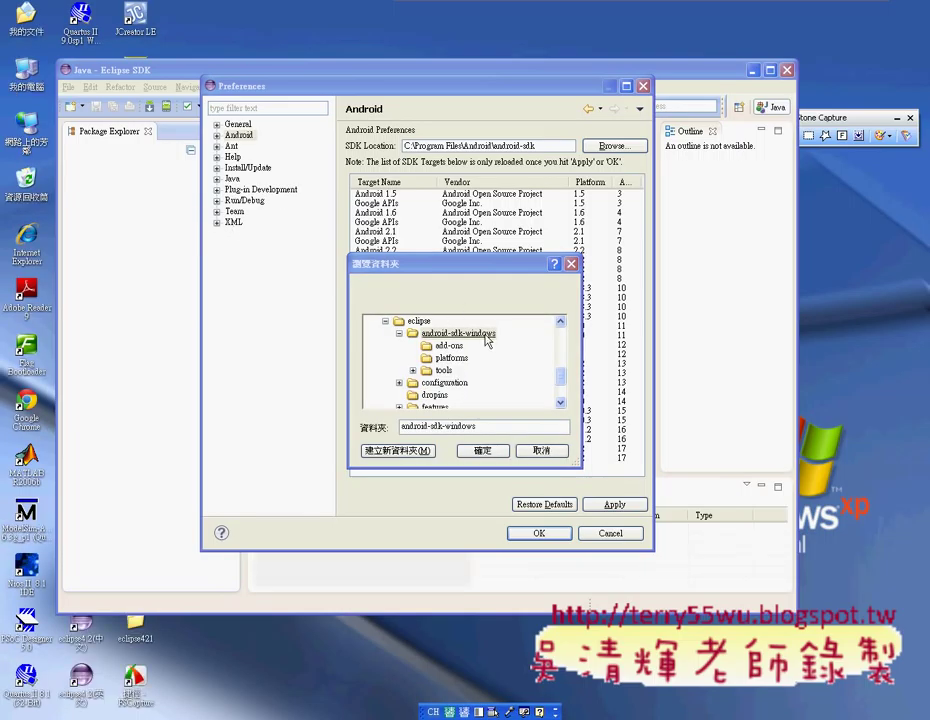
{"action": "left_click", "coordinate": [483, 452]}
Apply the new SDK location, dismiss the Android SDK message and close the Preferences.
{"action": "left_click", "coordinate": [615, 505]}
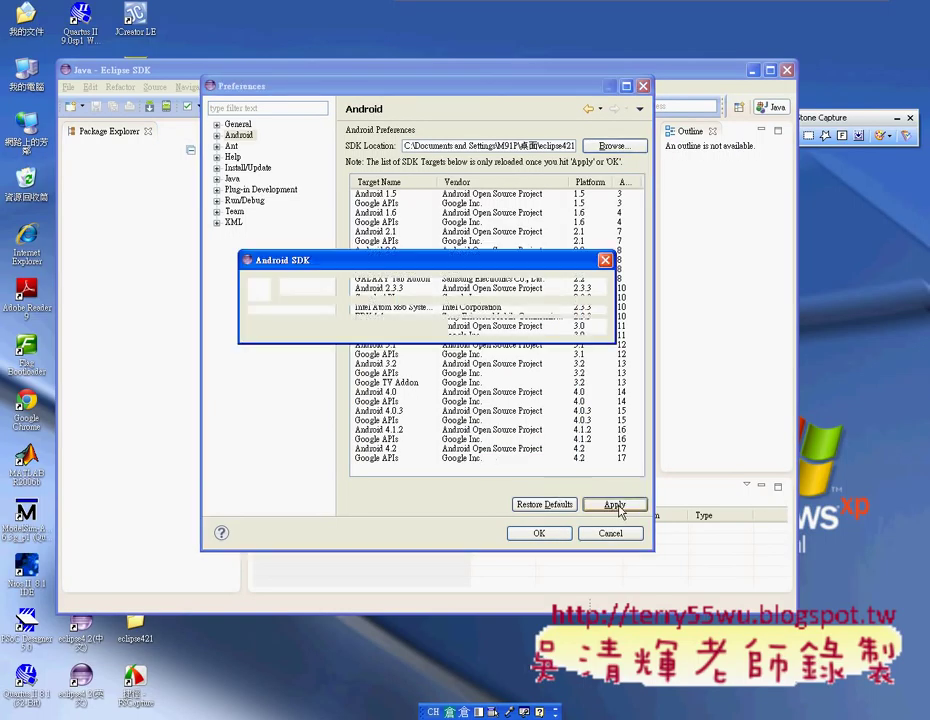
{"action": "left_click", "coordinate": [568, 327]}
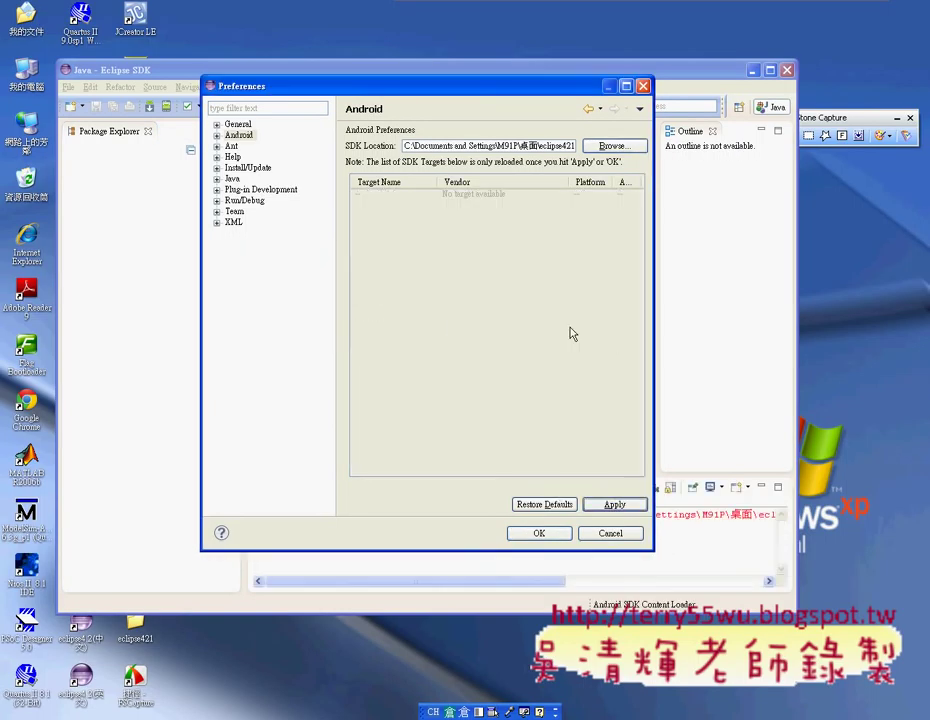
{"action": "left_click", "coordinate": [538, 533]}
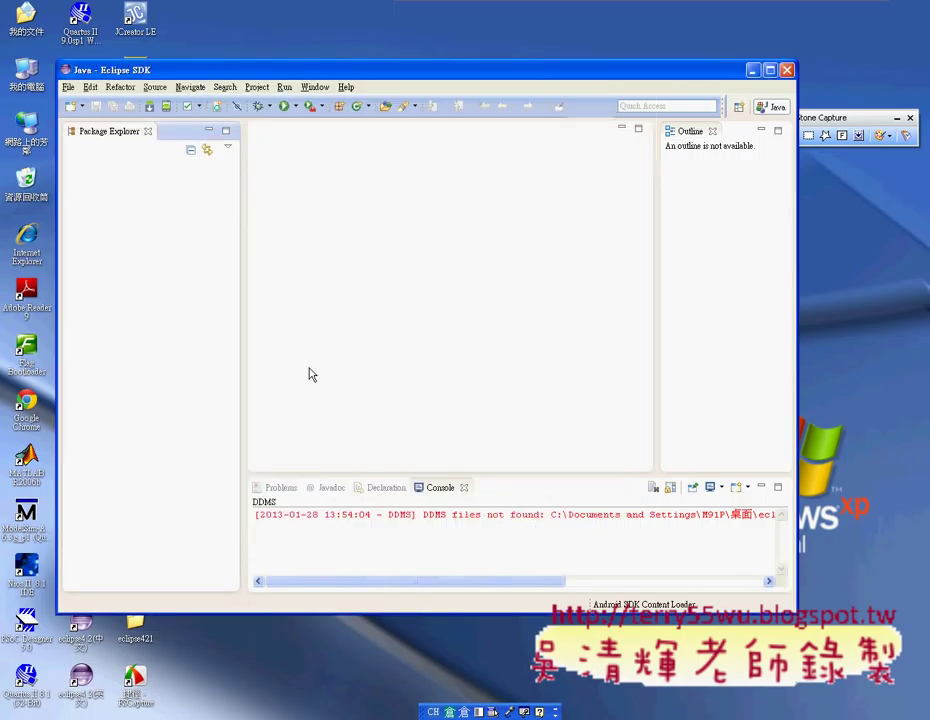
Move the Eclipse window aside and inspect the android-sdk-windows folder under eclipse421\eclipse in the file explorer, returning to eclipse421.
{"action": "left_click", "coordinate": [150, 110]}
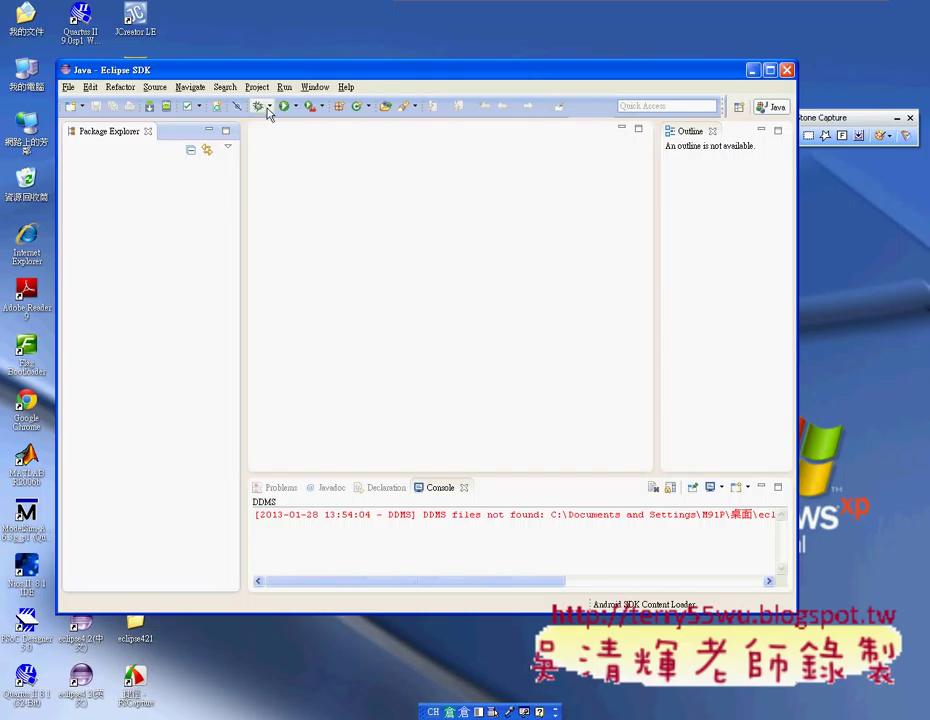
{"action": "left_click_drag", "start_coordinate": [286, 77], "coordinate": [655, 53]}
{"action": "left_click", "coordinate": [228, 133]}
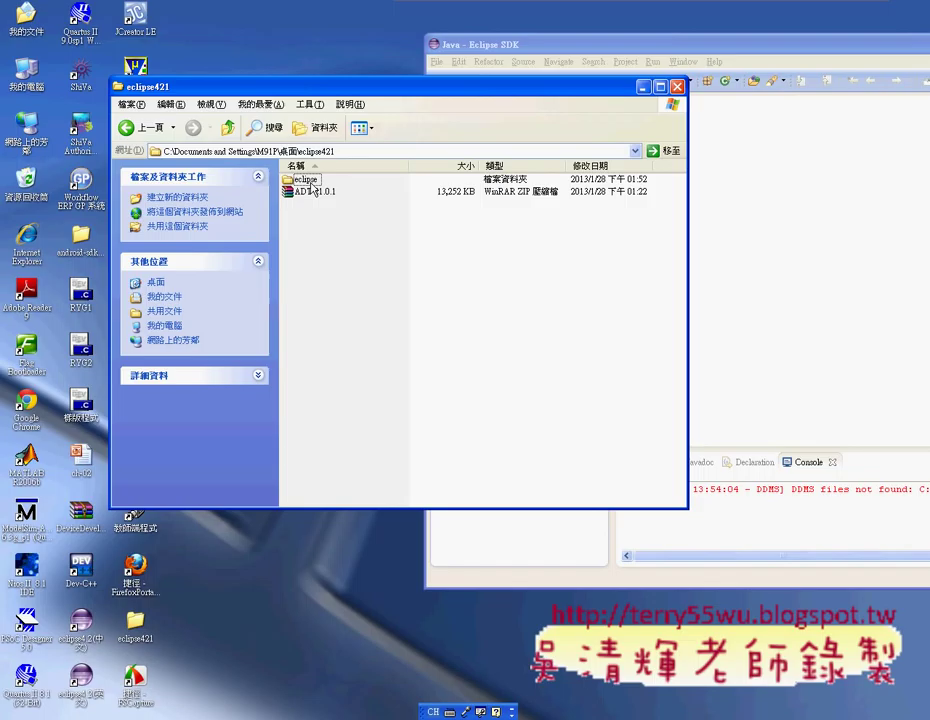
{"action": "mouse_move", "coordinate": [310, 185]}
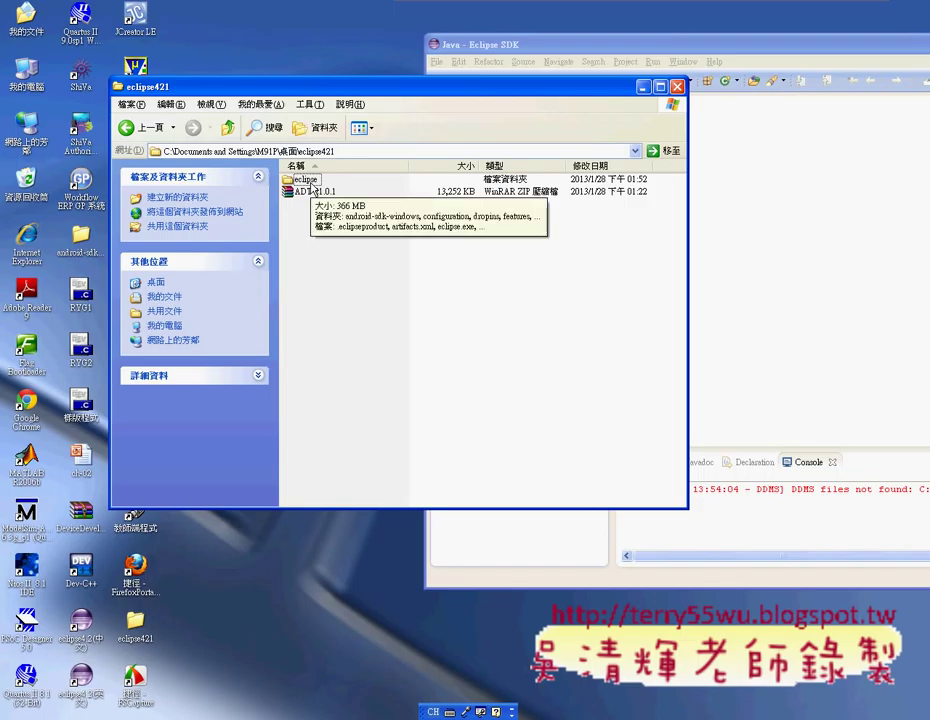
{"action": "double_click", "coordinate": [310, 185]}
{"action": "left_click", "coordinate": [336, 188]}
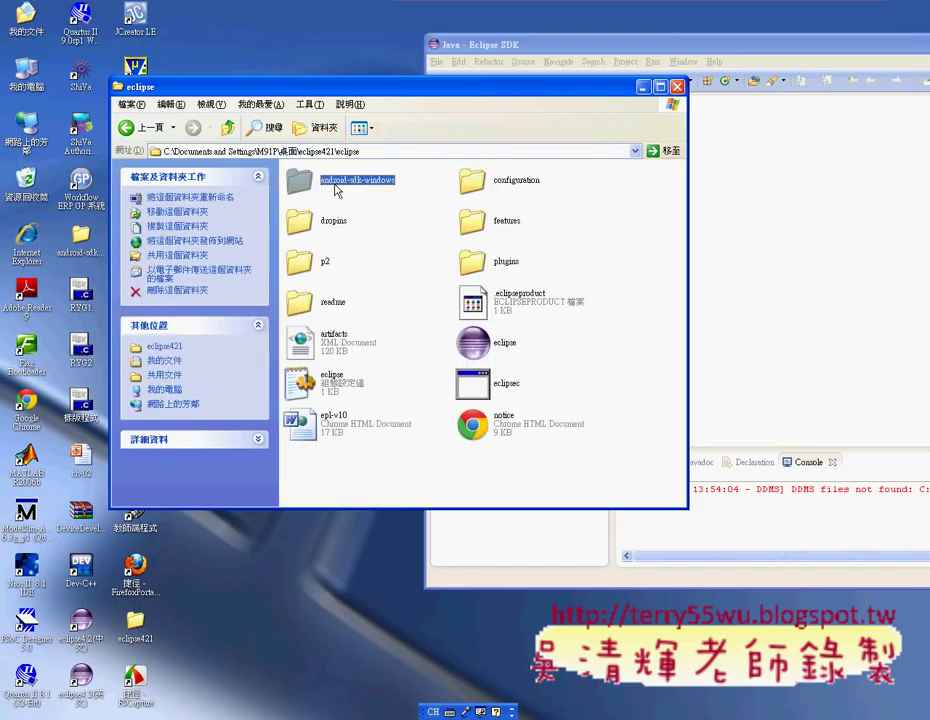
{"action": "left_click", "coordinate": [229, 128]}
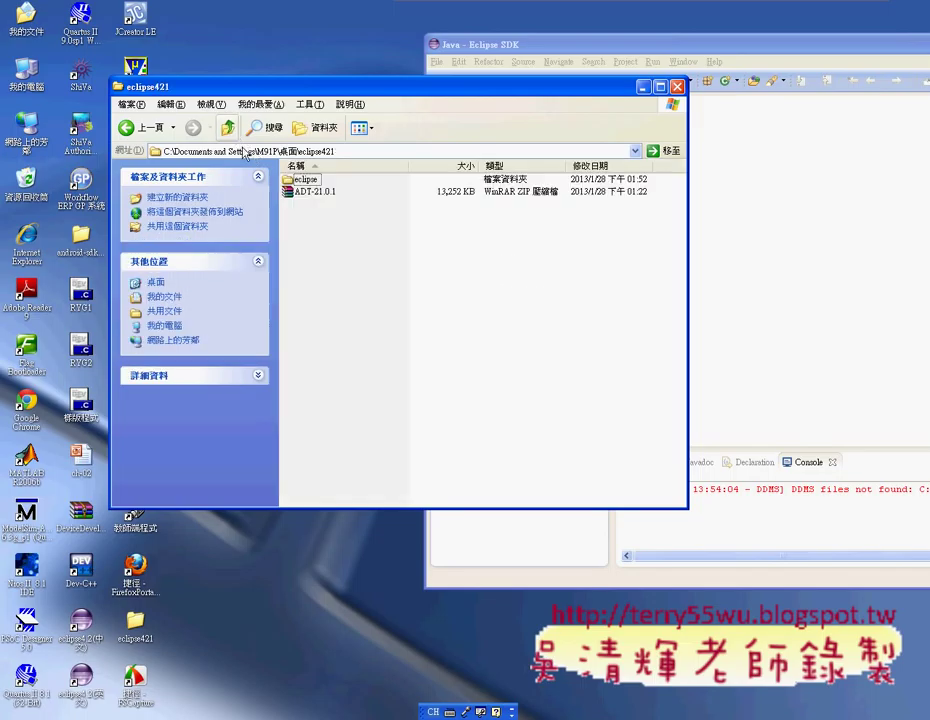
Select the ADT-21.0.1 archive in eclipse421, bring the Eclipse window back into full view and find the Install New Software command.
{"action": "left_click", "coordinate": [312, 195]}
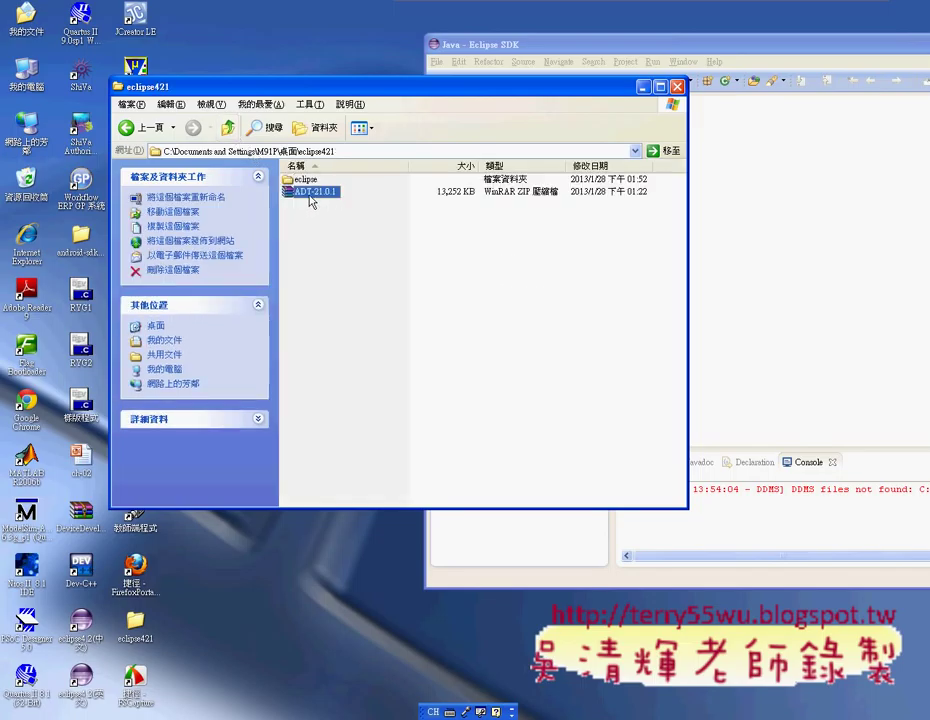
{"action": "left_click_drag", "start_coordinate": [439, 48], "coordinate": [162, 64]}
{"action": "left_click", "coordinate": [371, 77]}
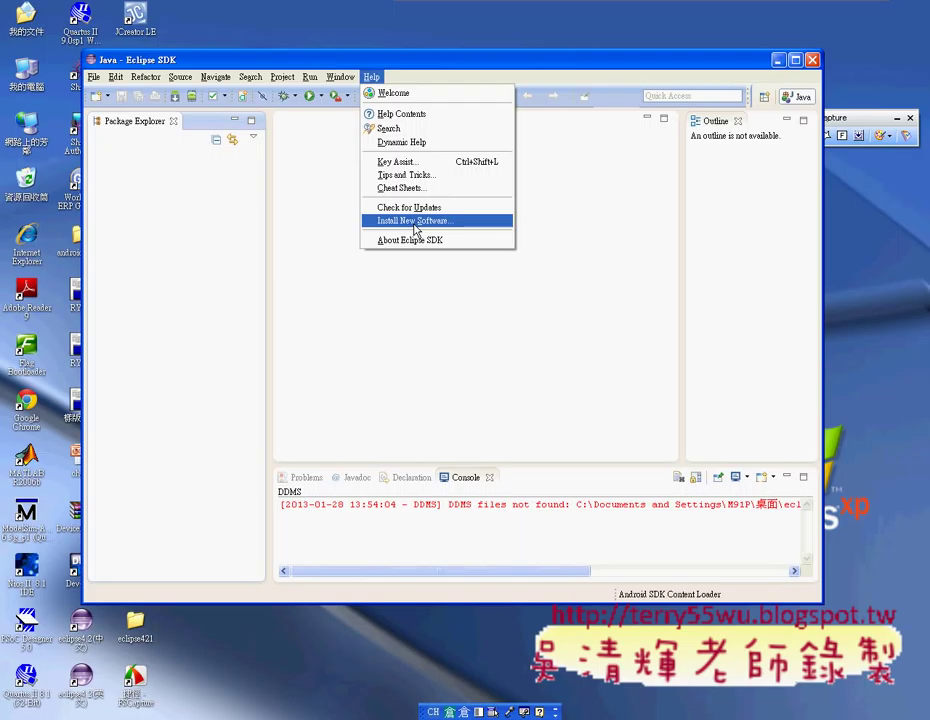
Reopen the Android page of the Preferences and select the android-sdk-windows folder path in the SDK Location to review it.
{"action": "mouse_move", "coordinate": [340, 77]}
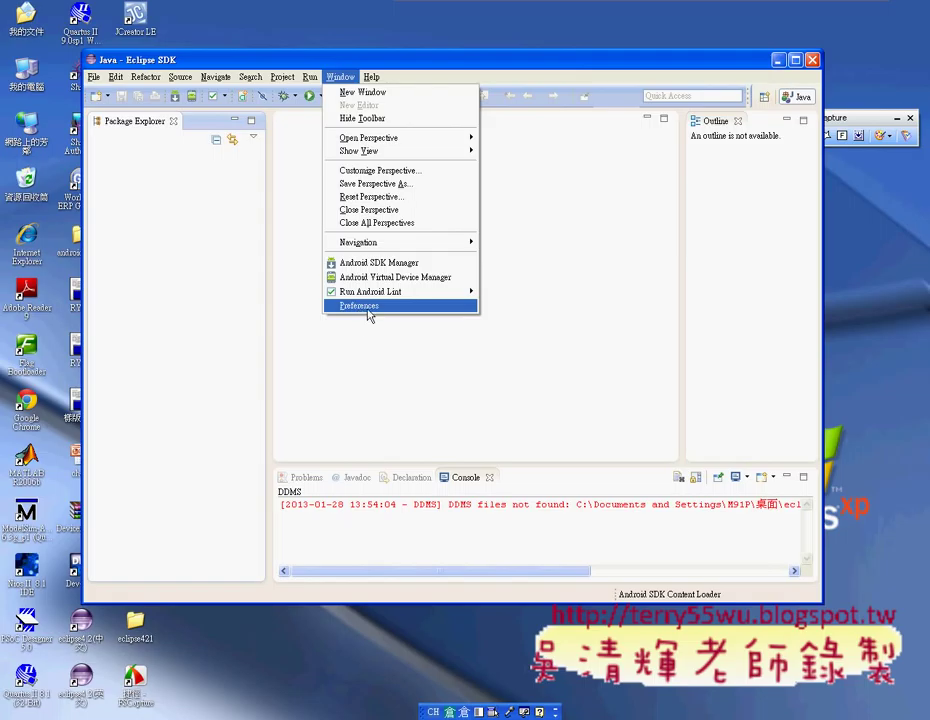
{"action": "left_click", "coordinate": [367, 311]}
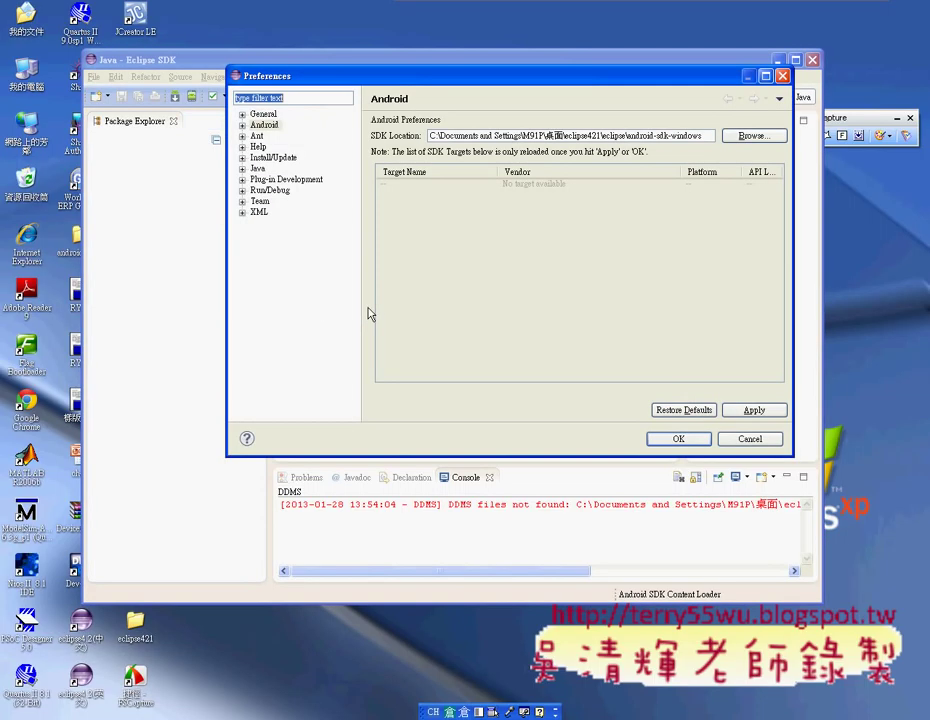
{"action": "left_click", "coordinate": [275, 127]}
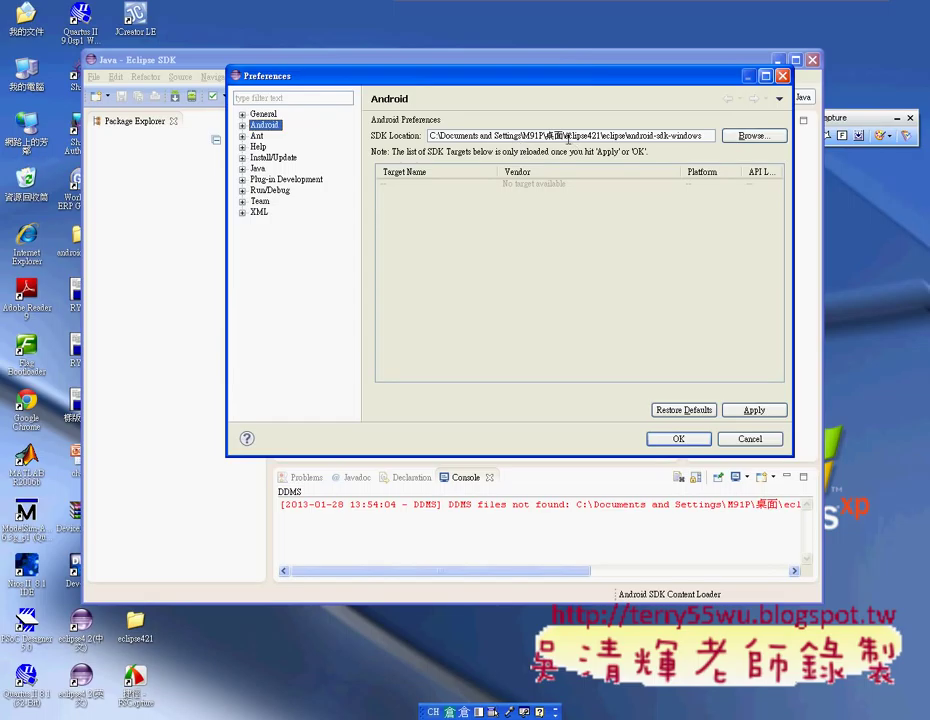
{"action": "left_click_drag", "start_coordinate": [568, 136], "coordinate": [733, 143]}
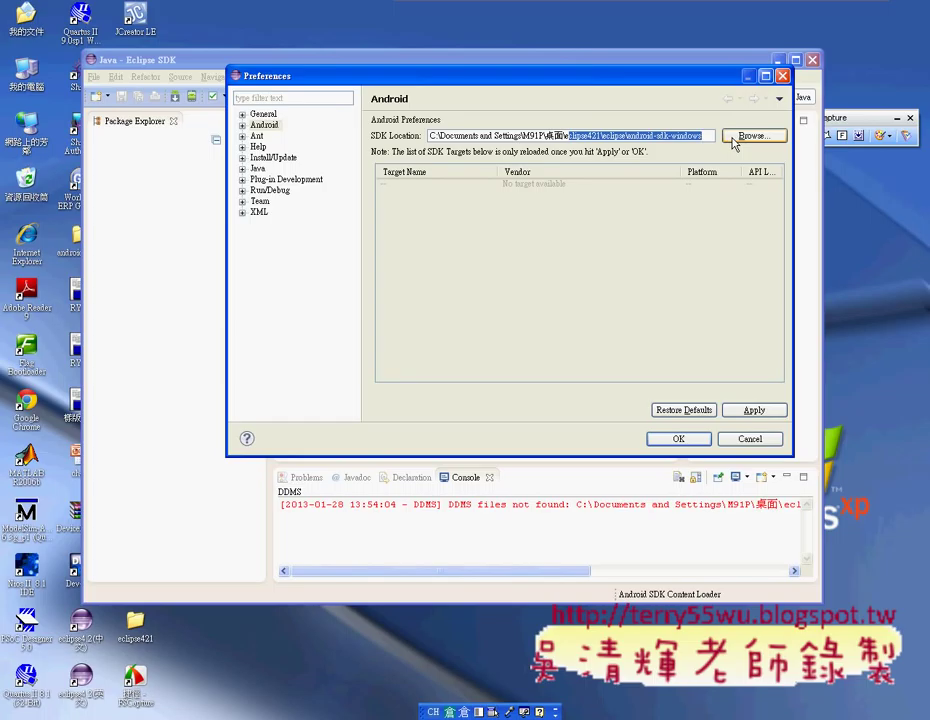
{"action": "left_click", "coordinate": [837, 20]}
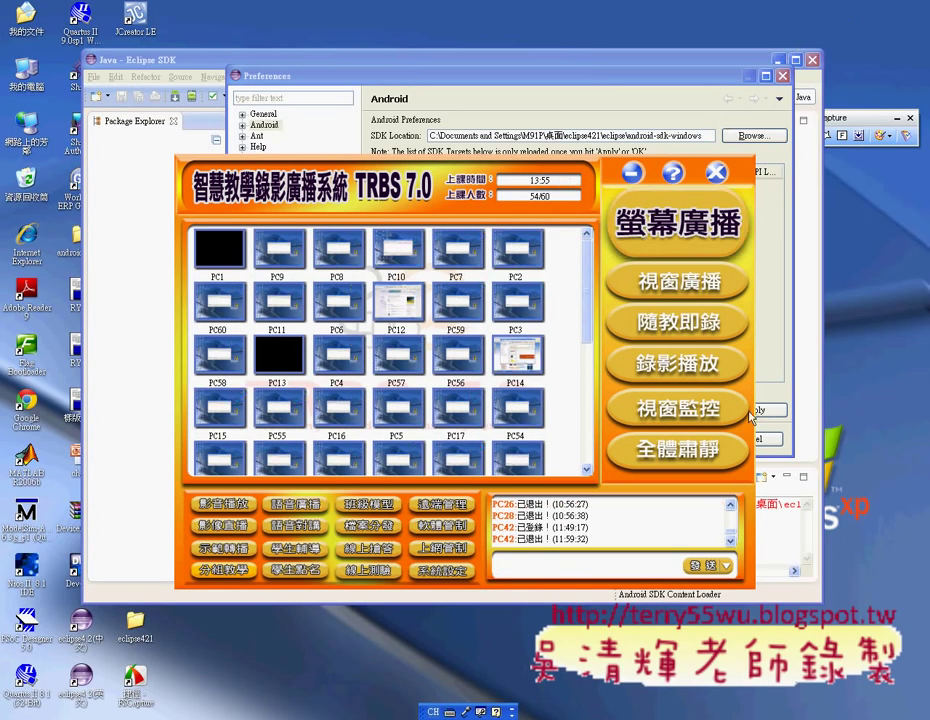
{"action": "left_click", "coordinate": [609, 433]}
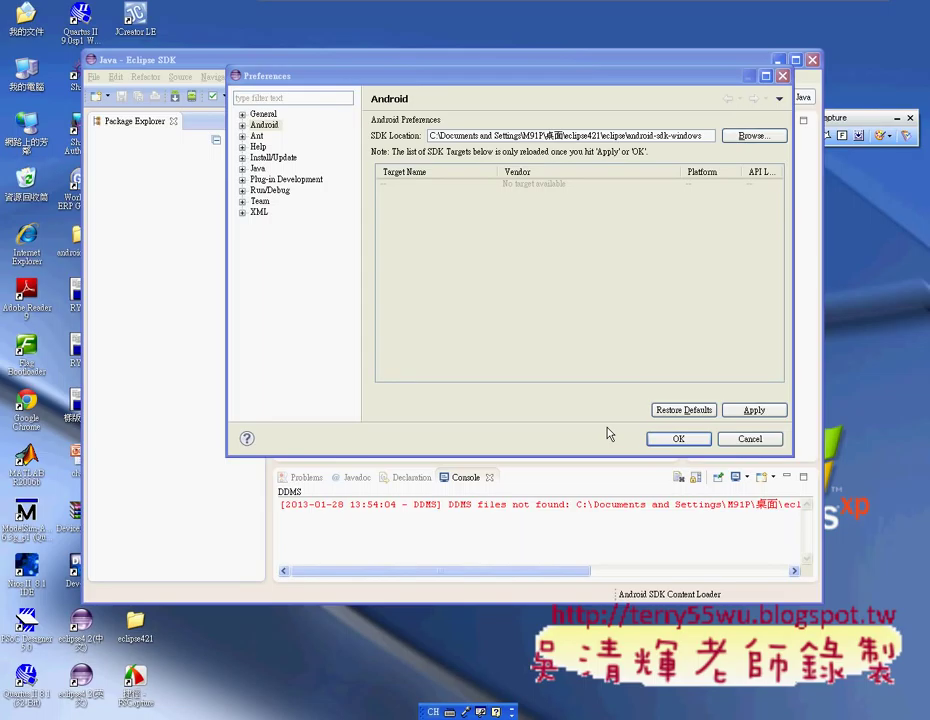